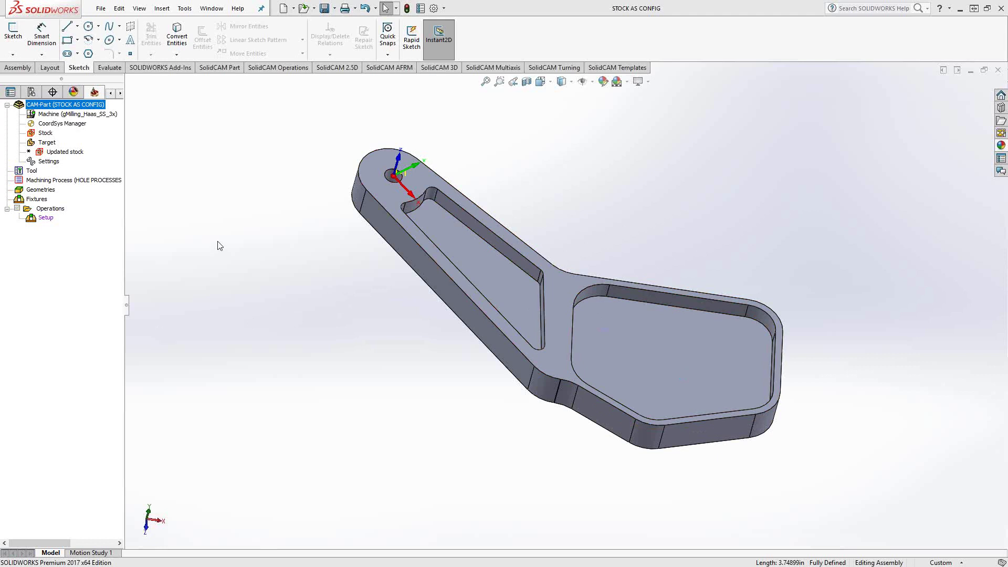
Step: Compare the model's configurations by activating Stock and returning to Final Part, and save the assembly
{"action": "left_click_drag", "start_coordinate": [129, 310], "coordinate": [172, 312]}
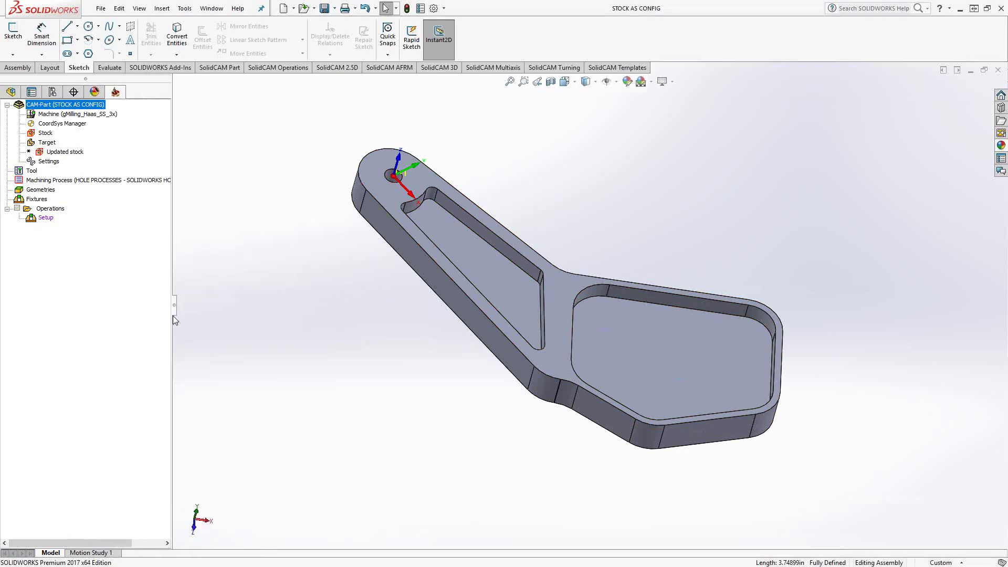
{"action": "scroll", "coordinate": [534, 272], "scroll_direction": "up", "scroll_amount": 3}
{"action": "scroll", "coordinate": [535, 272], "scroll_direction": "down", "scroll_amount": 3}
{"action": "middle_click_drag", "start_coordinate": [586, 281], "coordinate": [557, 279]}
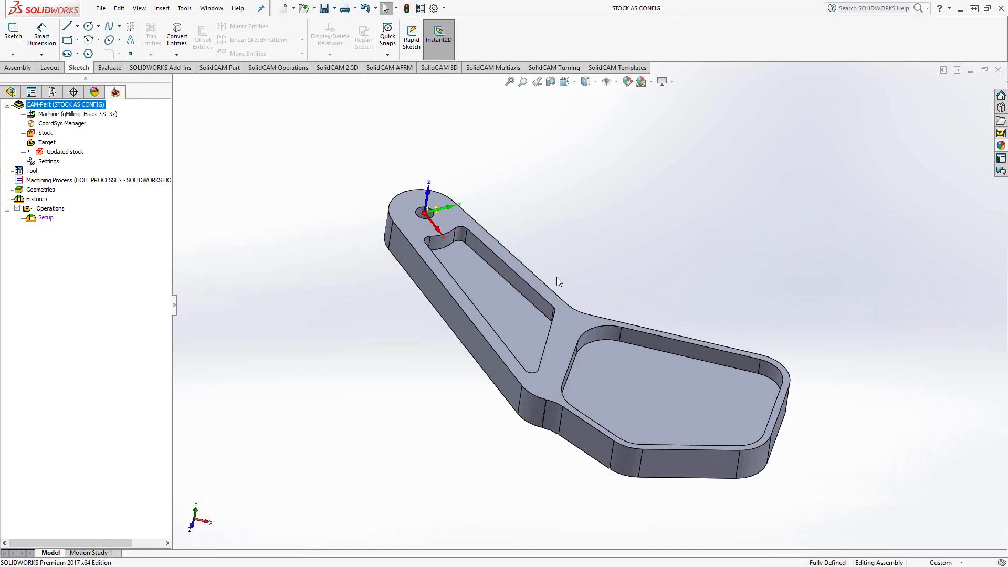
{"action": "left_click", "coordinate": [52, 92]}
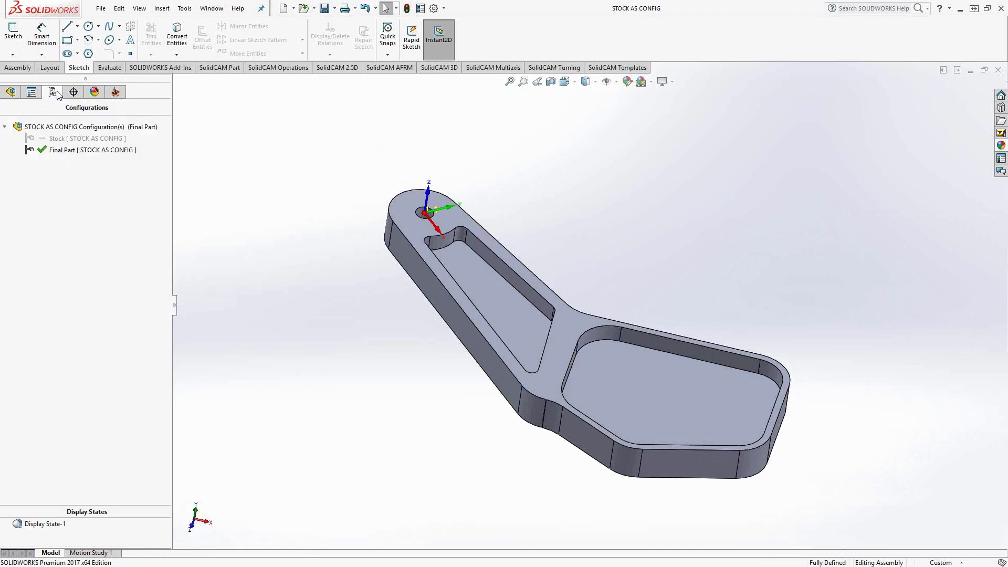
{"action": "double_click", "coordinate": [65, 139]}
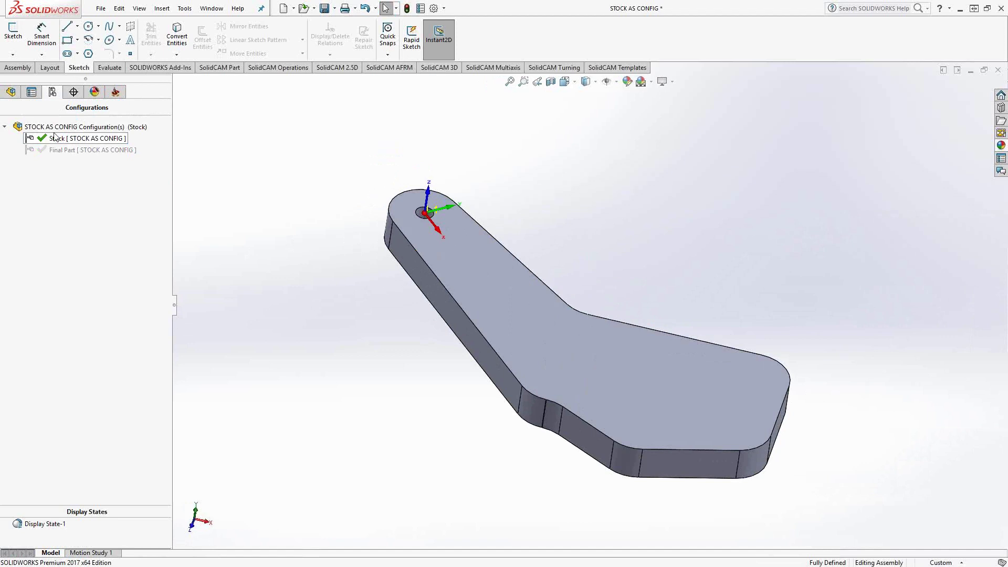
{"action": "double_click", "coordinate": [61, 151]}
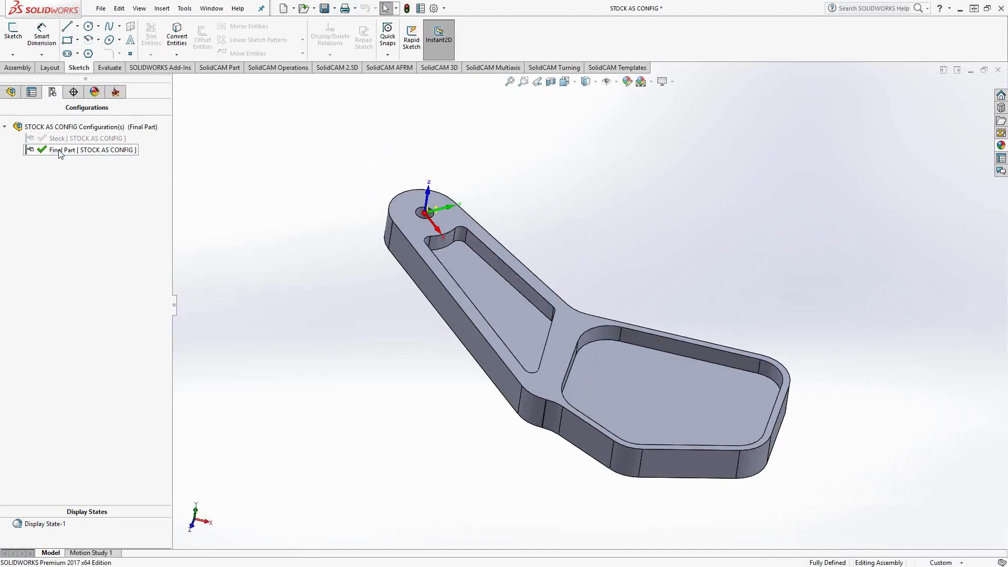
{"action": "left_click", "coordinate": [324, 8]}
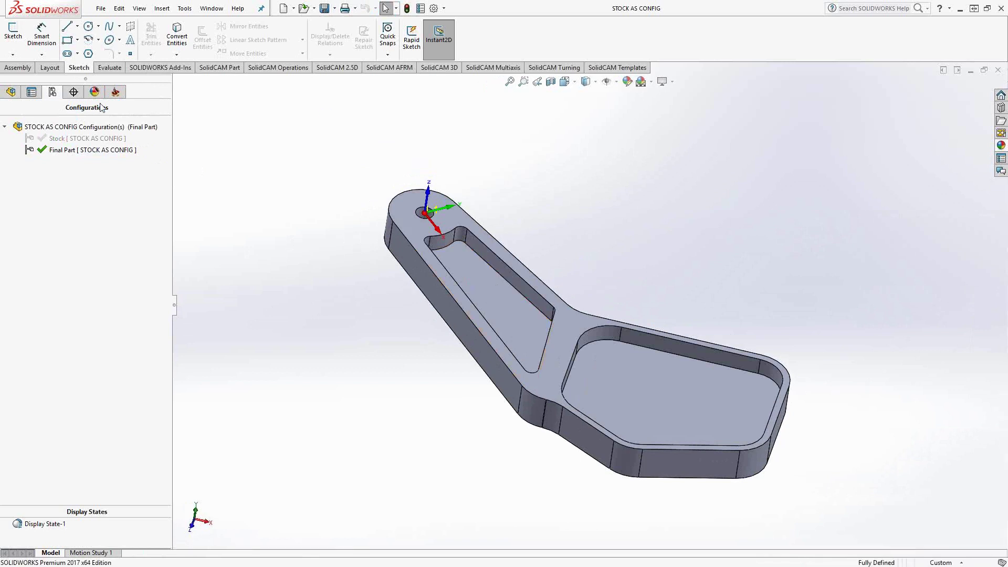
Step: In the CAM part settings, set synchronization of CAM geometry with the design model to be checked on user demand
{"action": "left_click", "coordinate": [117, 92]}
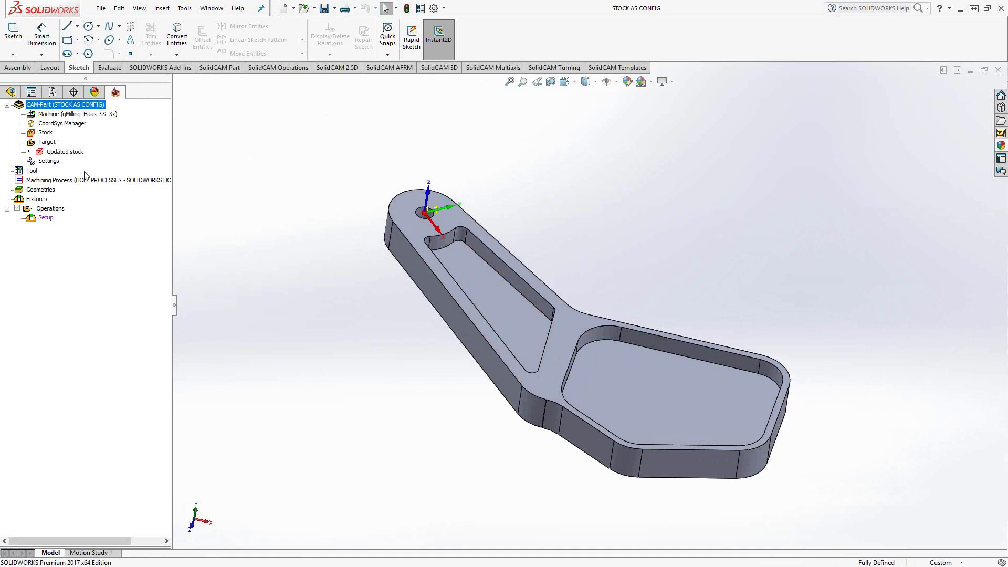
{"action": "left_click", "coordinate": [42, 162]}
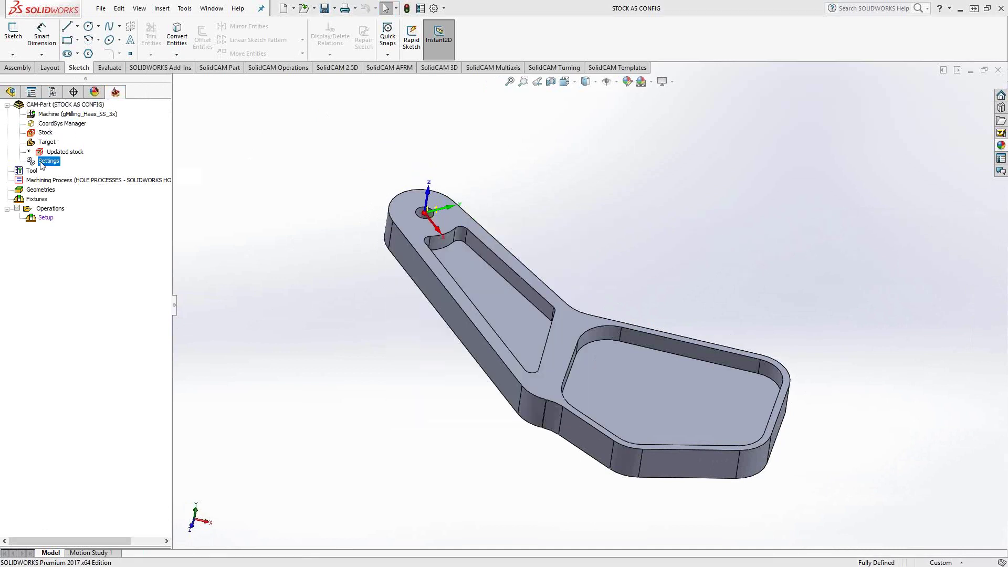
{"action": "double_click", "coordinate": [42, 162]}
{"action": "left_click", "coordinate": [391, 169]}
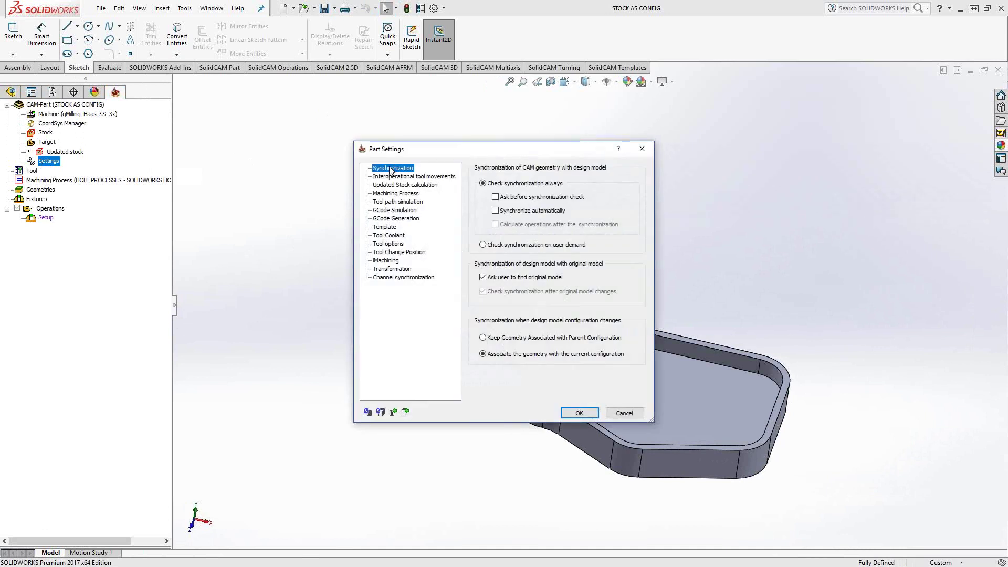
{"action": "left_click", "coordinate": [502, 245]}
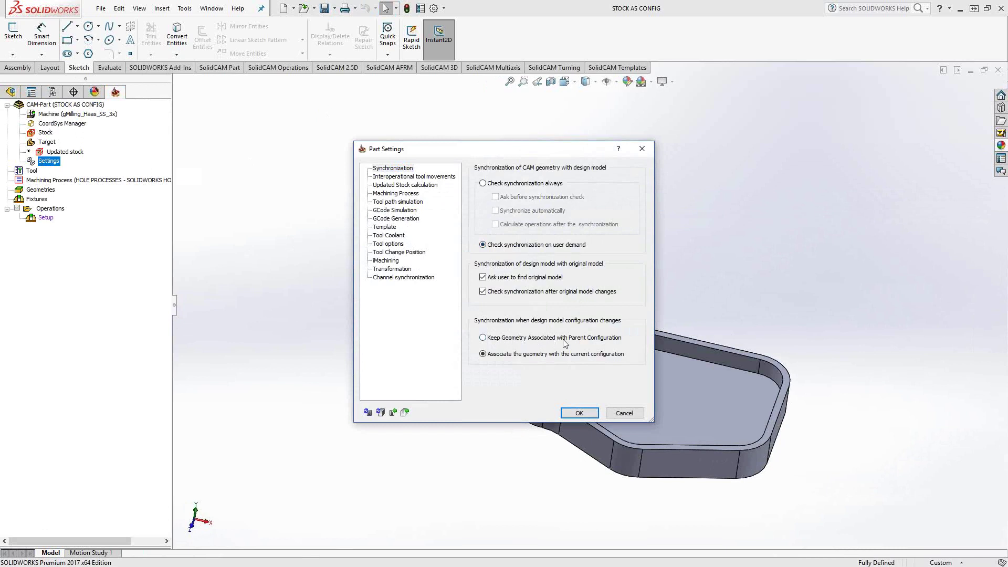
{"action": "left_click", "coordinate": [590, 413]}
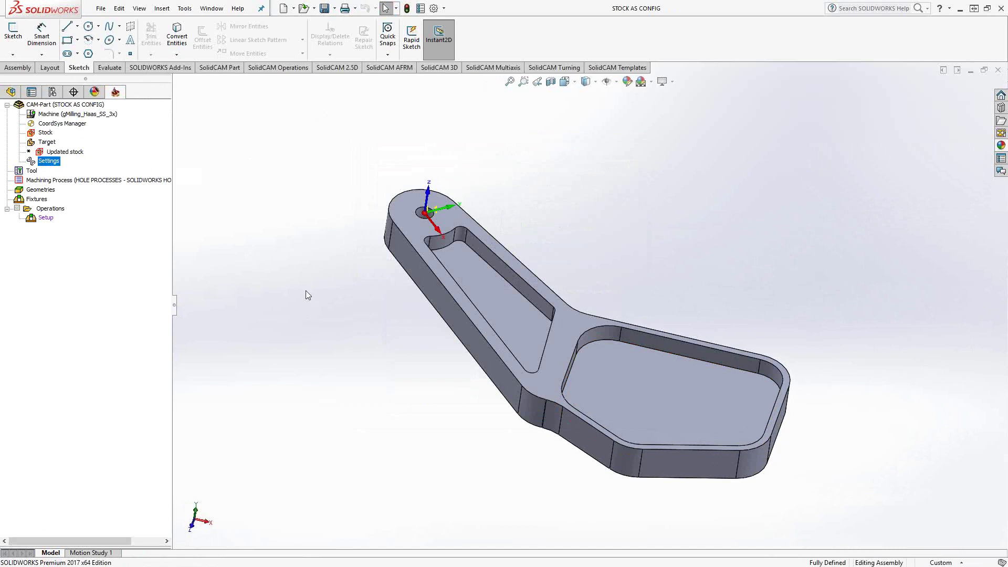
Step: Define the CAM stock as a 3D Model using the solid body of the Stock configuration
{"action": "left_click", "coordinate": [45, 133]}
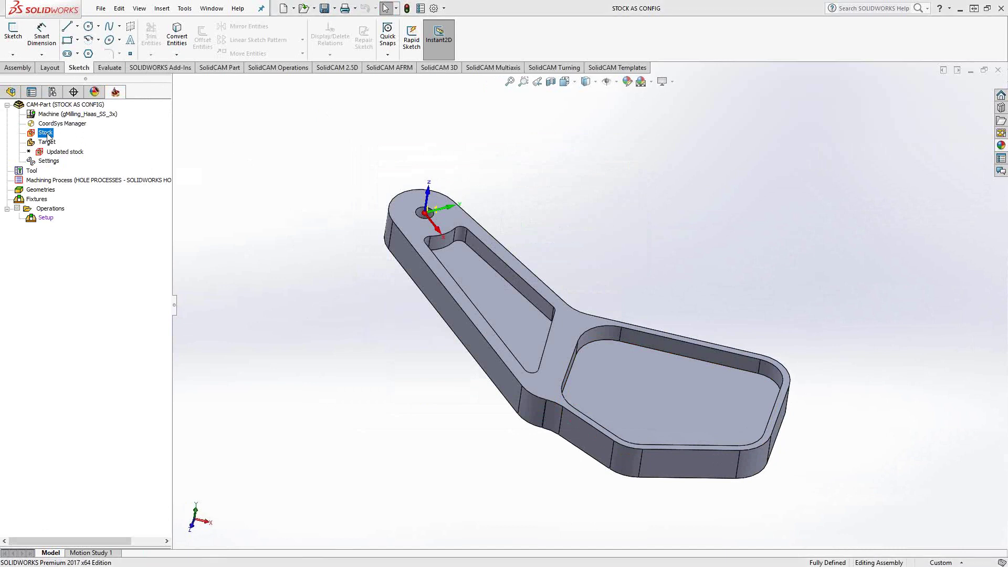
{"action": "double_click", "coordinate": [45, 133]}
{"action": "left_click", "coordinate": [149, 204]}
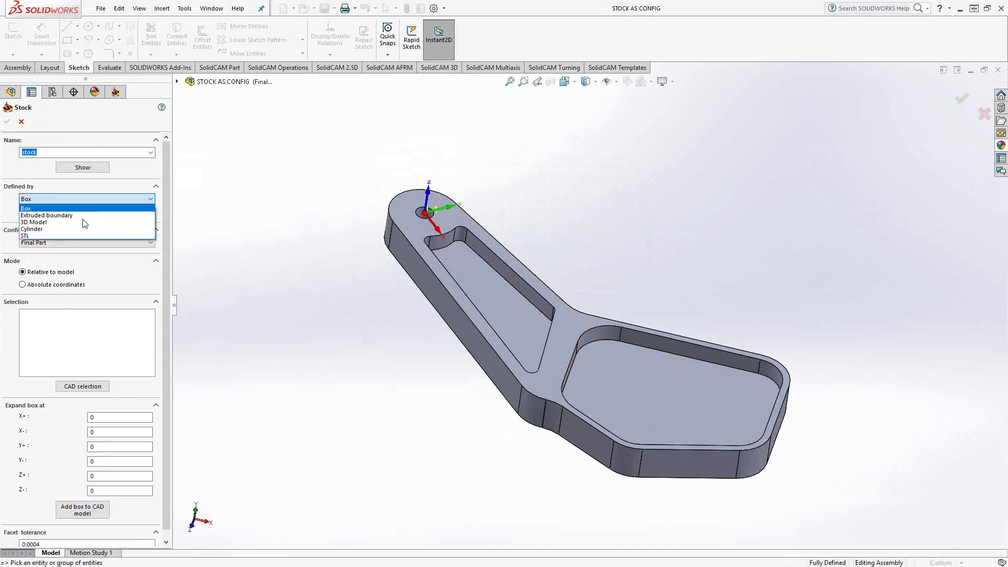
{"action": "left_click", "coordinate": [61, 230]}
{"action": "key", "text": "Escape"}
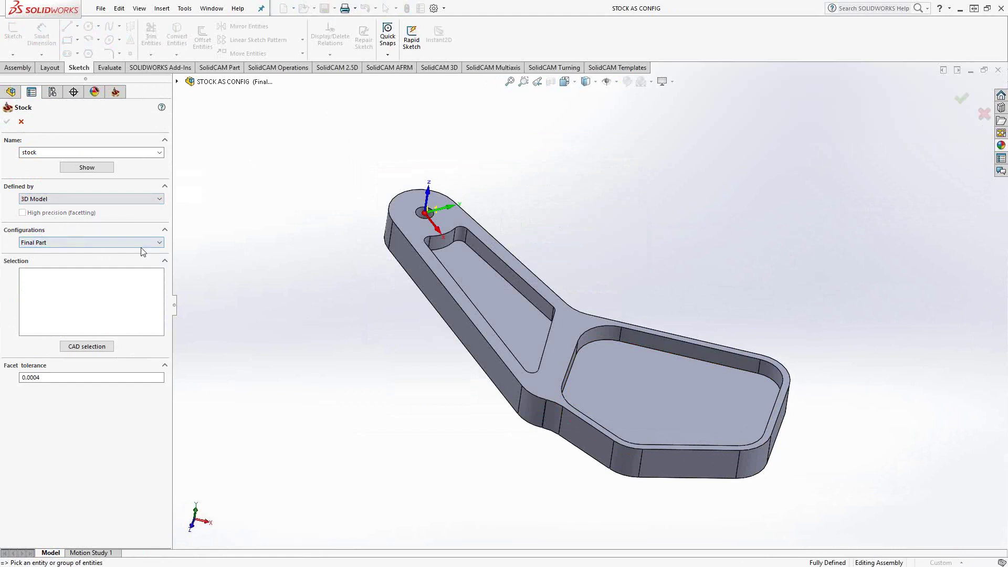
{"action": "left_click", "coordinate": [159, 243]}
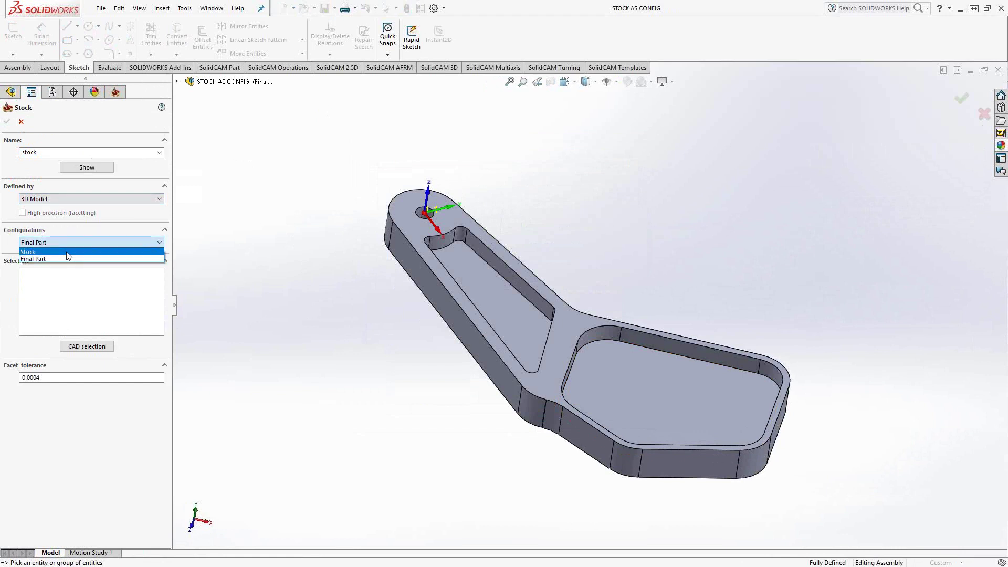
{"action": "left_click", "coordinate": [47, 255]}
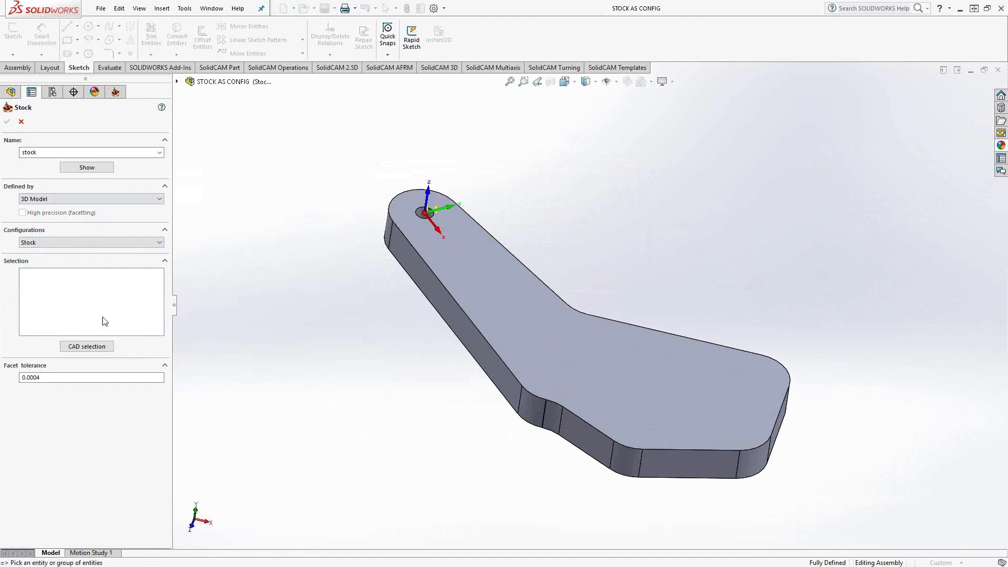
{"action": "left_click", "coordinate": [414, 293]}
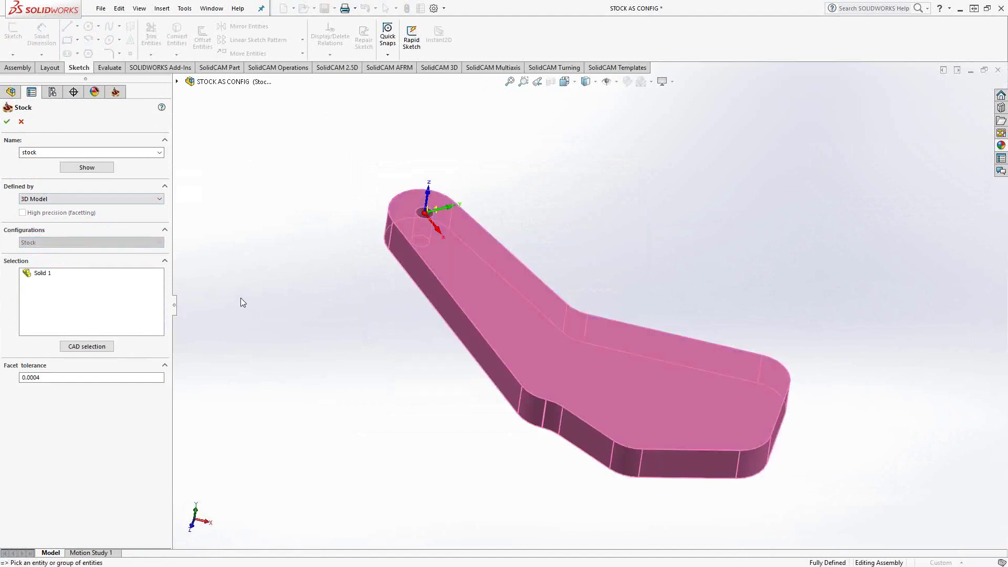
{"action": "left_click", "coordinate": [7, 122]}
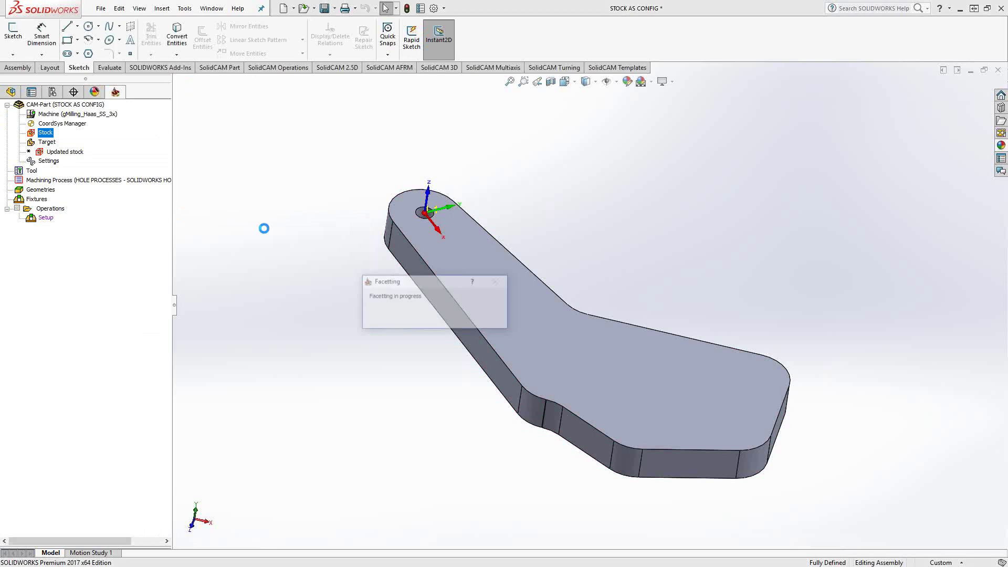
Step: Define the CAM target using the solid body of the Final Part configuration
{"action": "double_click", "coordinate": [47, 143]}
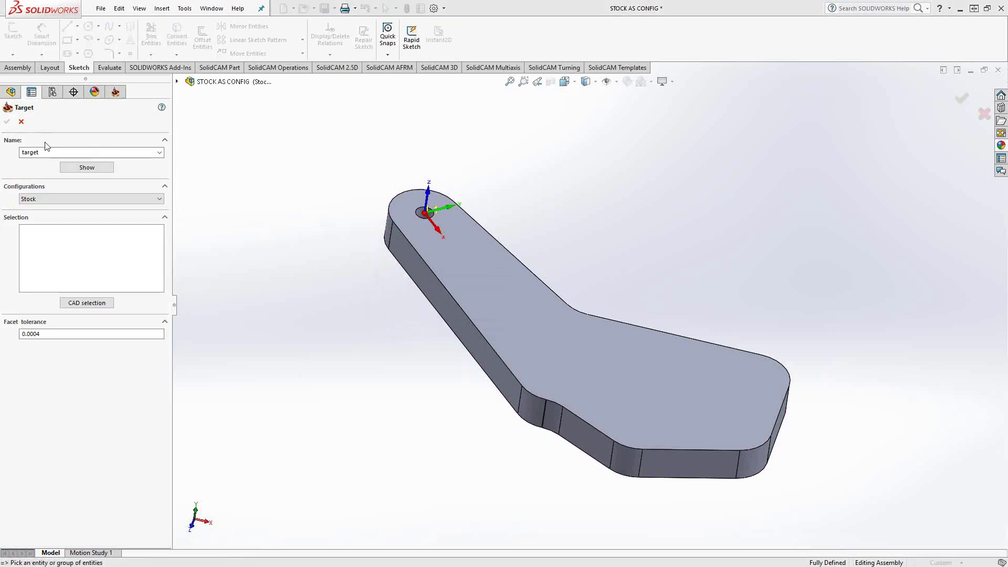
{"action": "left_click", "coordinate": [140, 199]}
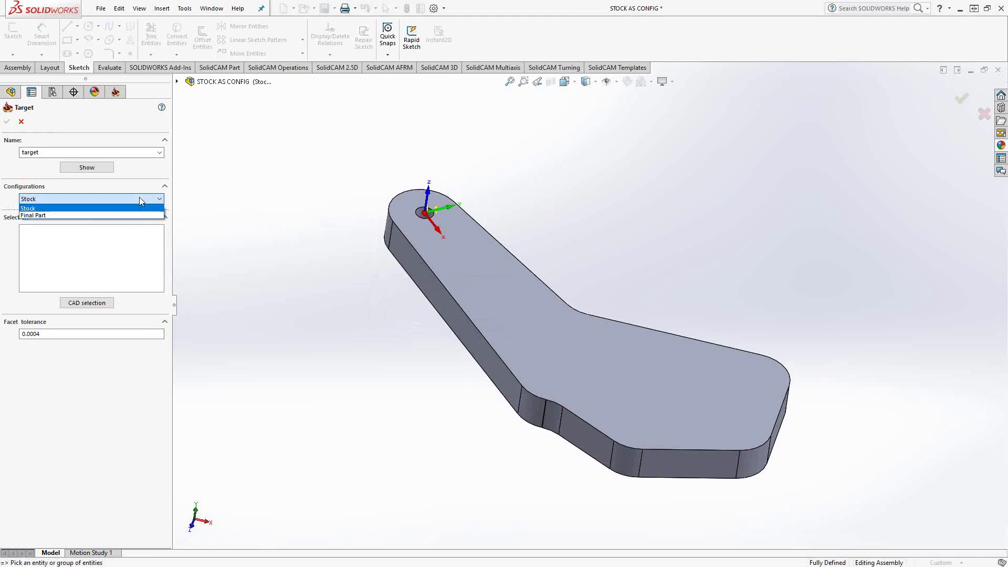
{"action": "left_click", "coordinate": [42, 215]}
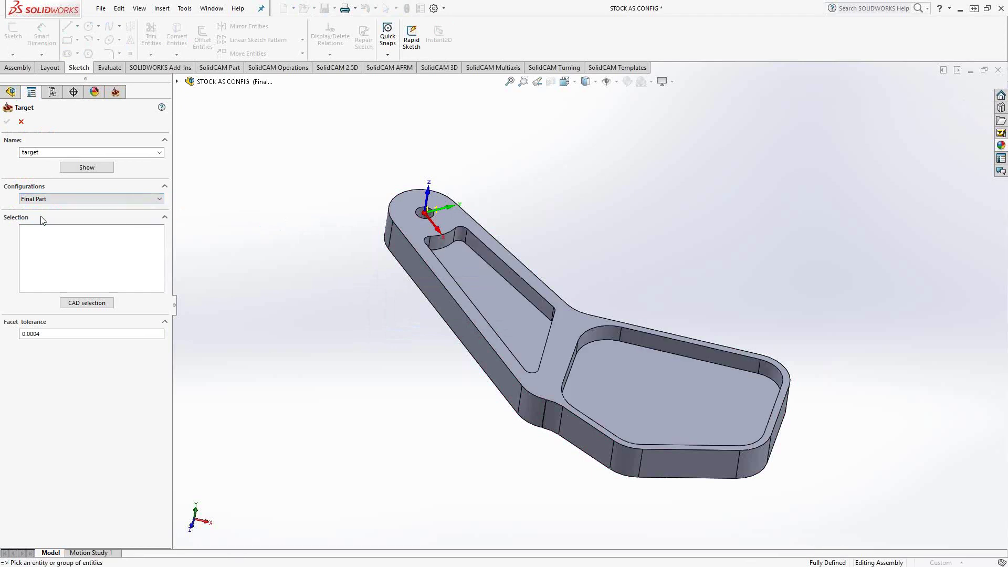
{"action": "left_click", "coordinate": [482, 295]}
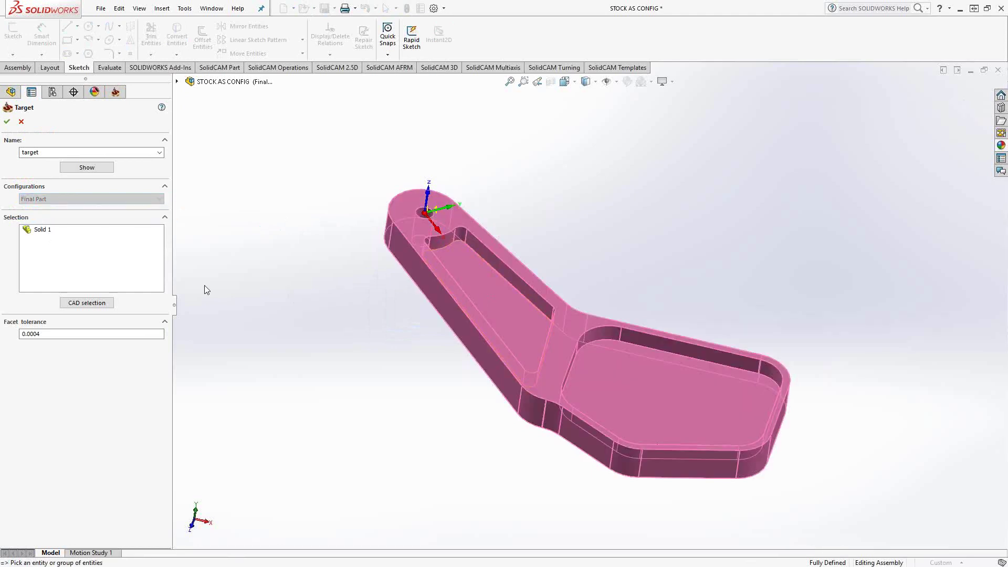
{"action": "left_click", "coordinate": [7, 121]}
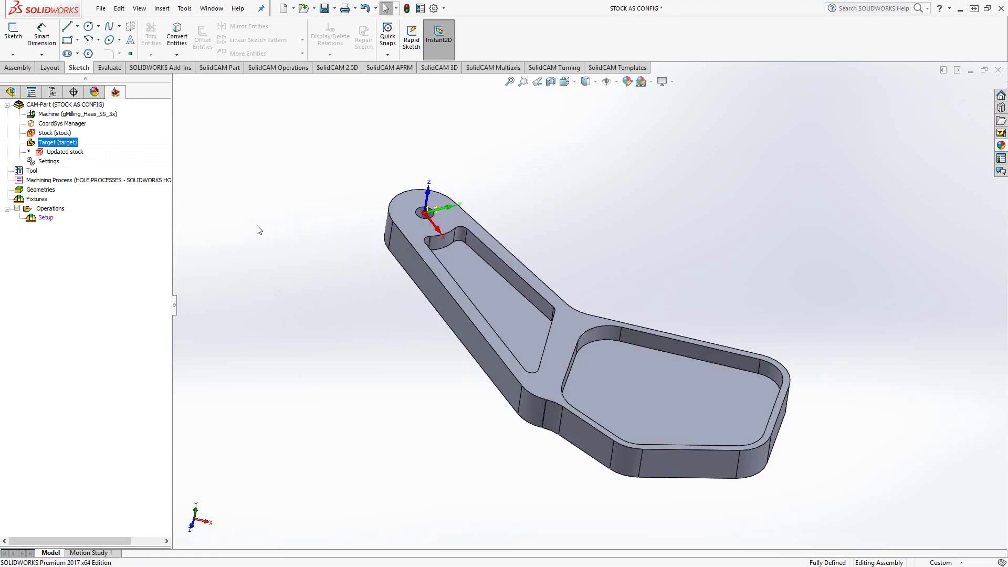
Step: Inspect the defined target model in a rotated 3D preview and close it
{"action": "right_click", "coordinate": [75, 145]}
{"action": "left_click", "coordinate": [101, 160]}
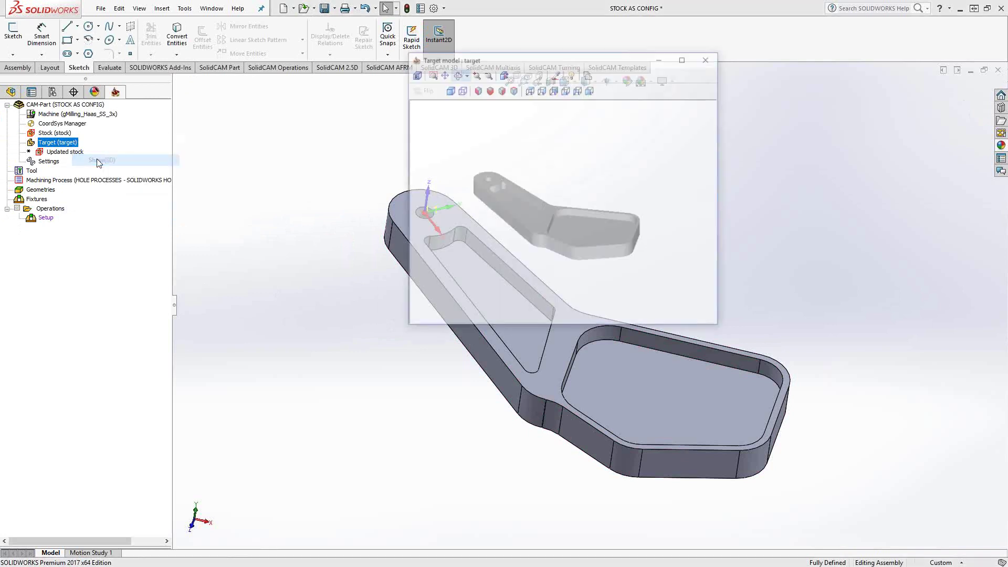
{"action": "left_click_drag", "start_coordinate": [589, 212], "coordinate": [632, 149]}
{"action": "left_click", "coordinate": [708, 59]}
Step: Inspect the defined stock model in a rotated 3D preview and close it
{"action": "right_click", "coordinate": [60, 134]}
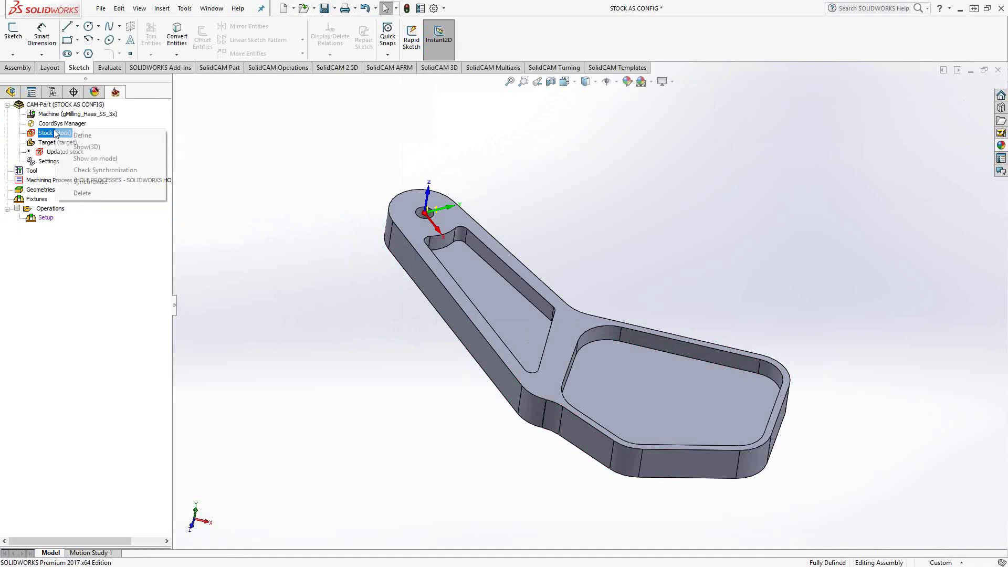
{"action": "left_click", "coordinate": [80, 146]}
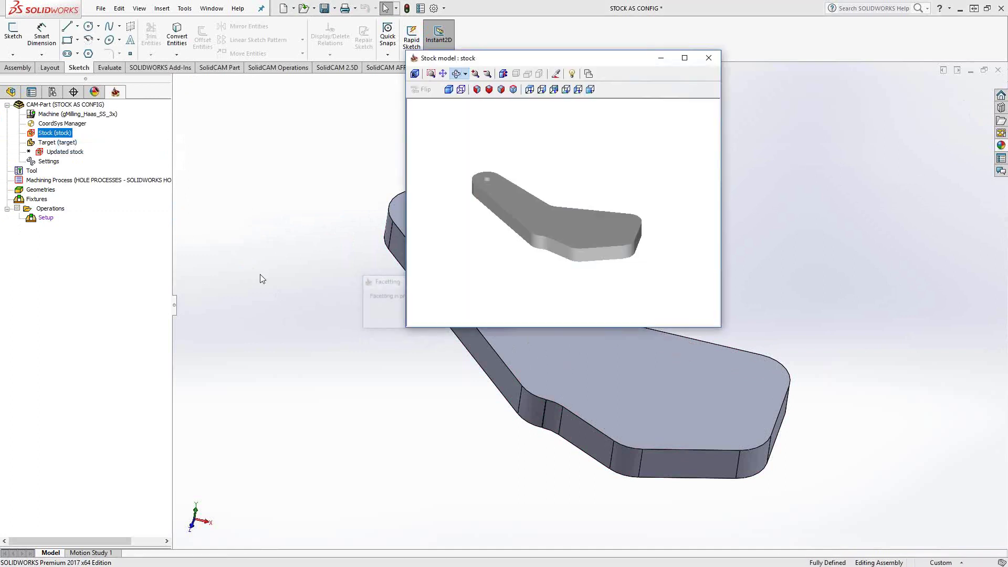
{"action": "mouse_move", "coordinate": [520, 210]}
{"action": "left_mouse_down"}
{"action": "mouse_move", "coordinate": [526, 236]}
{"action": "mouse_move", "coordinate": [533, 203]}
{"action": "left_mouse_up"}
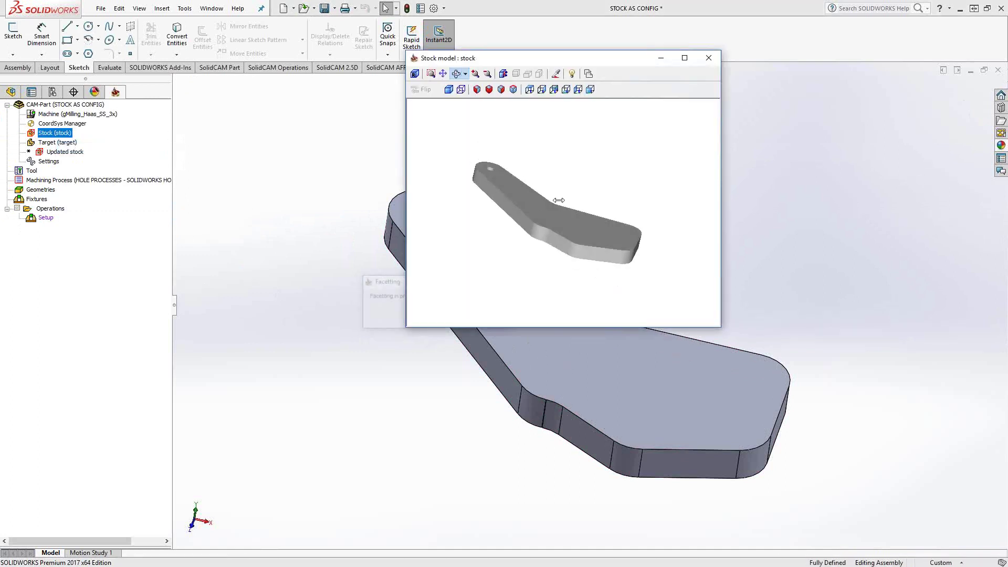
{"action": "left_click", "coordinate": [708, 58]}
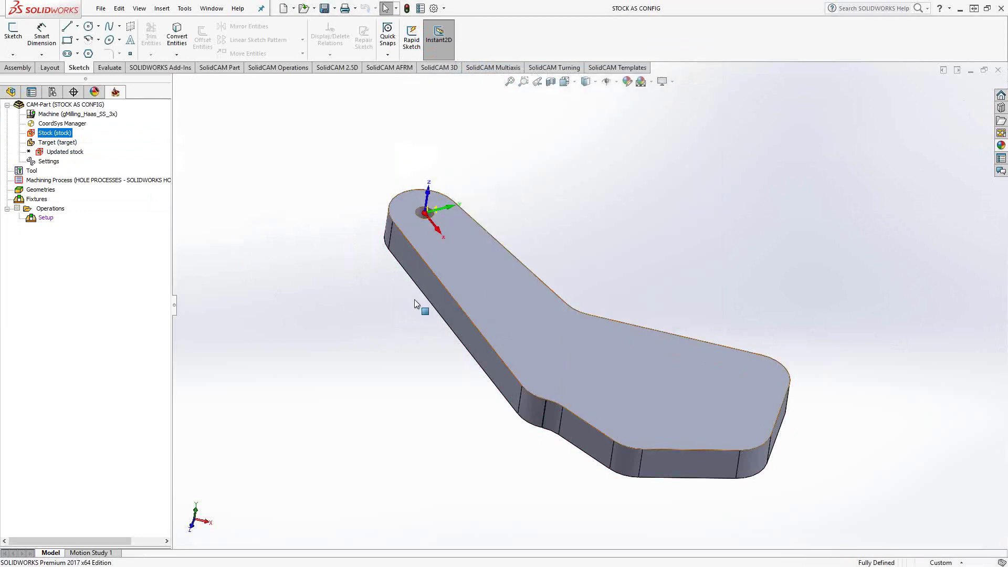
Step: Switch the design model component to the Final Part configuration and save the assembly
{"action": "right_click", "coordinate": [460, 284]}
{"action": "left_click", "coordinate": [601, 164]}
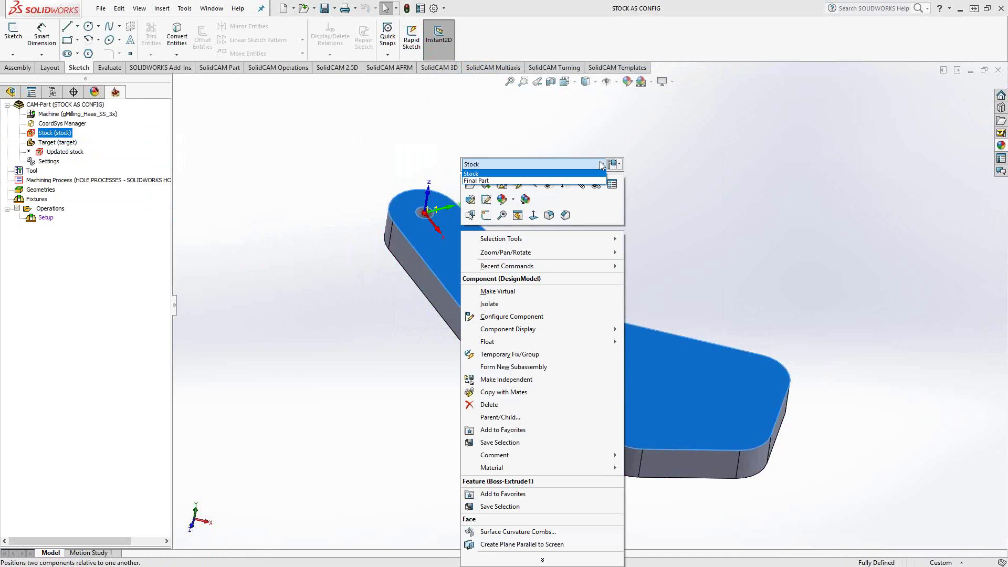
{"action": "left_click", "coordinate": [487, 184]}
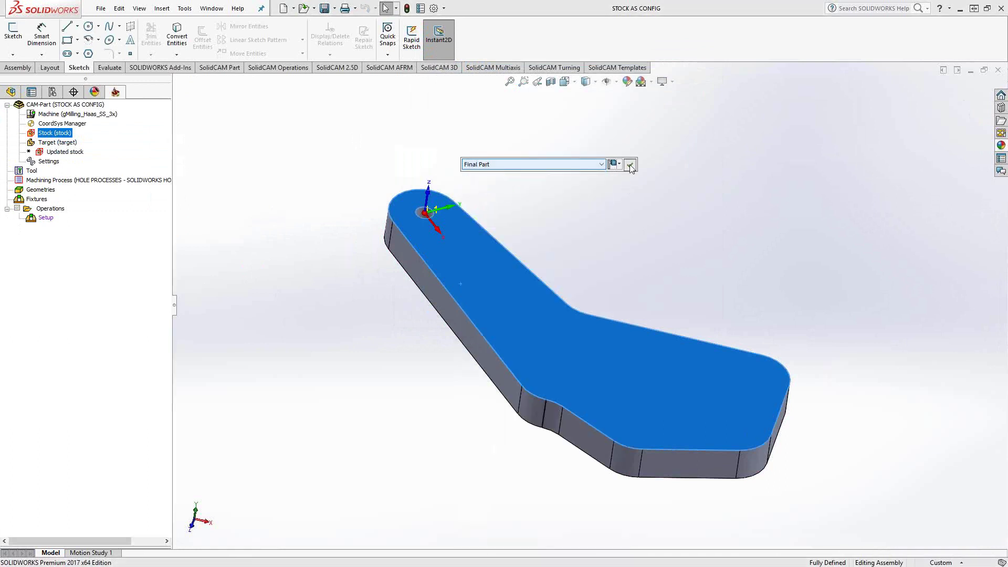
{"action": "left_click", "coordinate": [613, 164]}
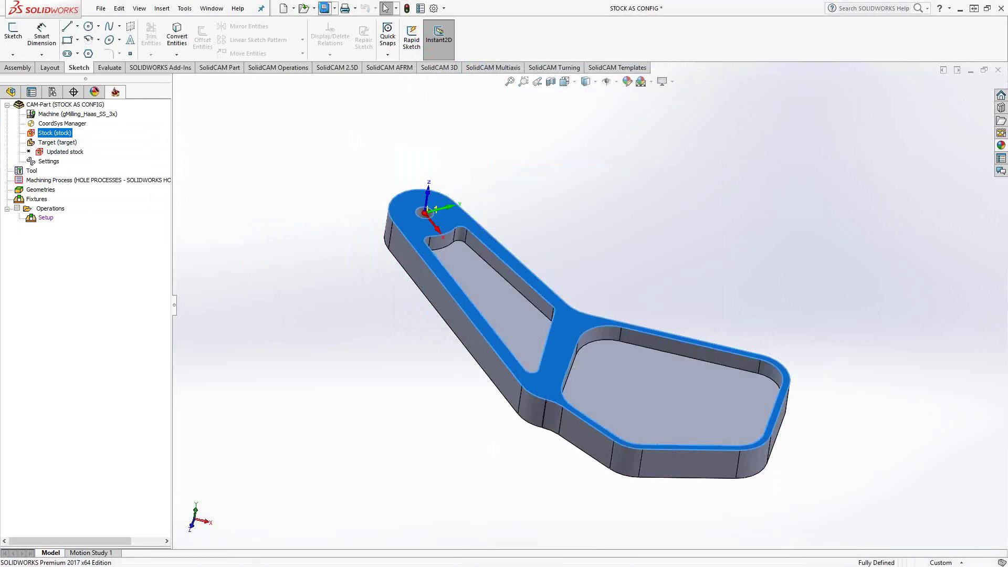
{"action": "left_click", "coordinate": [324, 7]}
{"action": "left_click", "coordinate": [288, 237]}
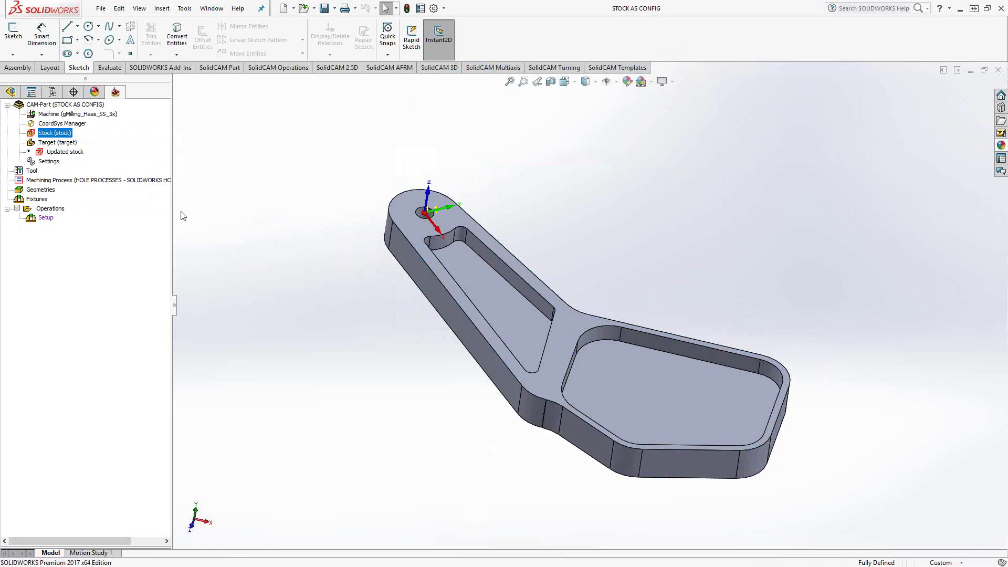
Step: Recheck the stock model in 3D while the Final Part configuration is active, and close the preview
{"action": "right_click", "coordinate": [58, 132]}
{"action": "left_click", "coordinate": [72, 148]}
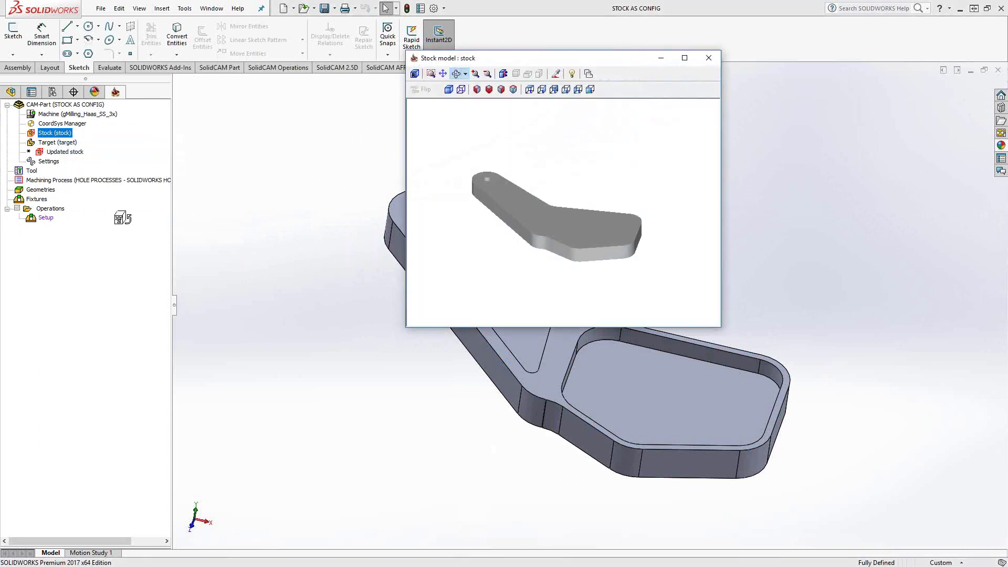
{"action": "mouse_move", "coordinate": [525, 200]}
{"action": "left_mouse_down"}
{"action": "mouse_move", "coordinate": [529, 216]}
{"action": "mouse_move", "coordinate": [537, 195]}
{"action": "mouse_move", "coordinate": [522, 202]}
{"action": "mouse_move", "coordinate": [543, 191]}
{"action": "left_mouse_up"}
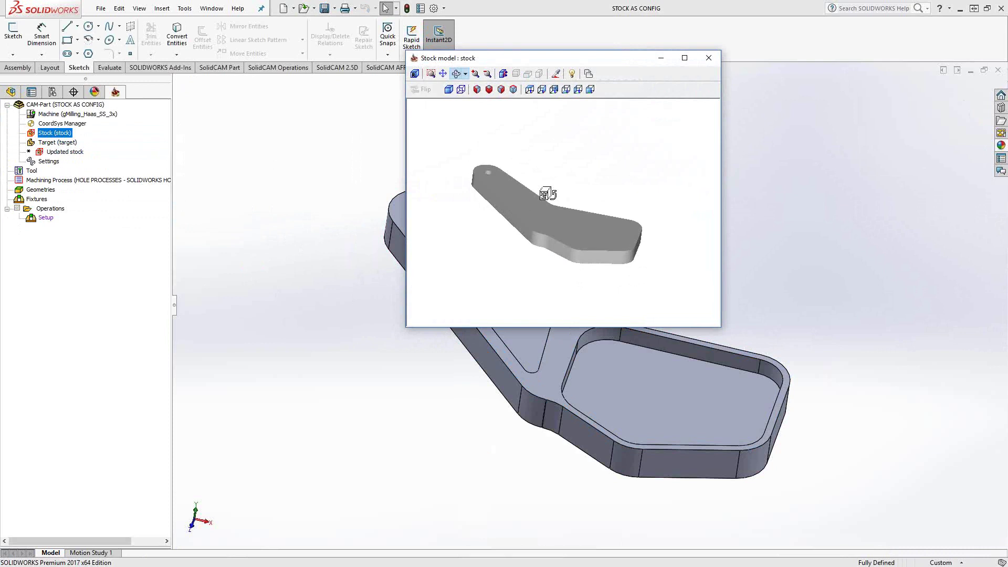
{"action": "left_click", "coordinate": [709, 58]}
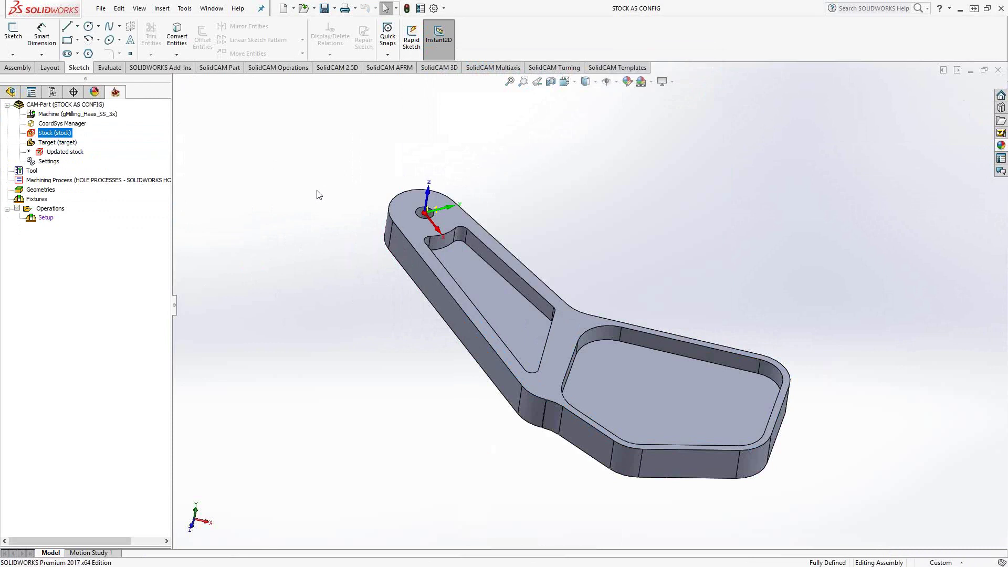
Step: Expand the DesignModel component's features in the assembly tree and open the component for in-context editing
{"action": "left_click", "coordinate": [10, 95]}
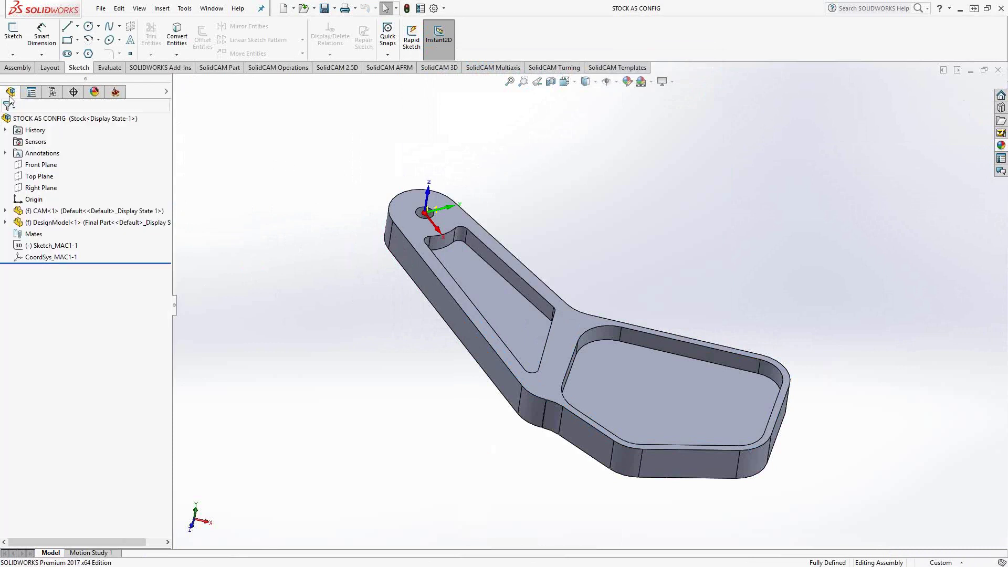
{"action": "left_click", "coordinate": [4, 223]}
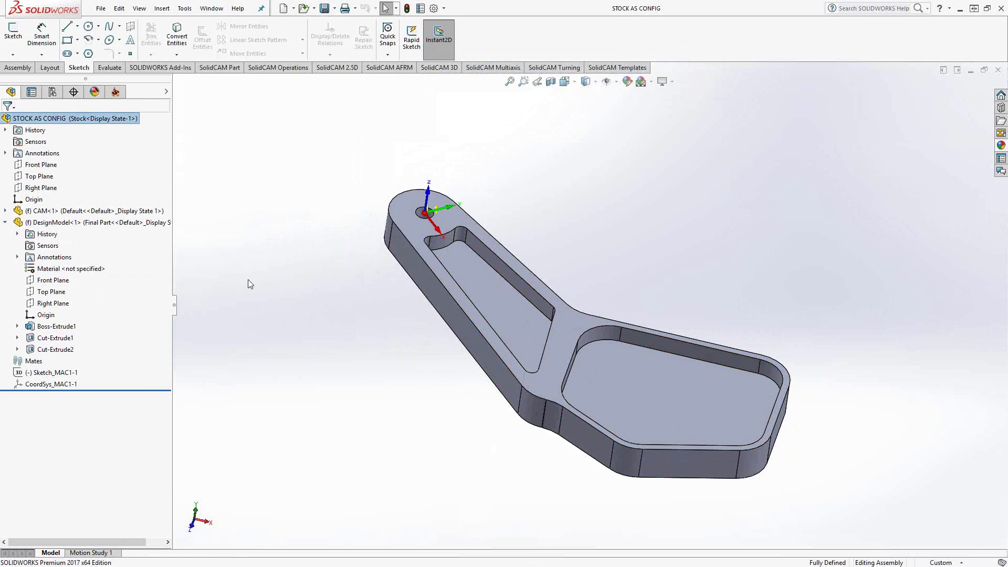
{"action": "right_click", "coordinate": [54, 338]}
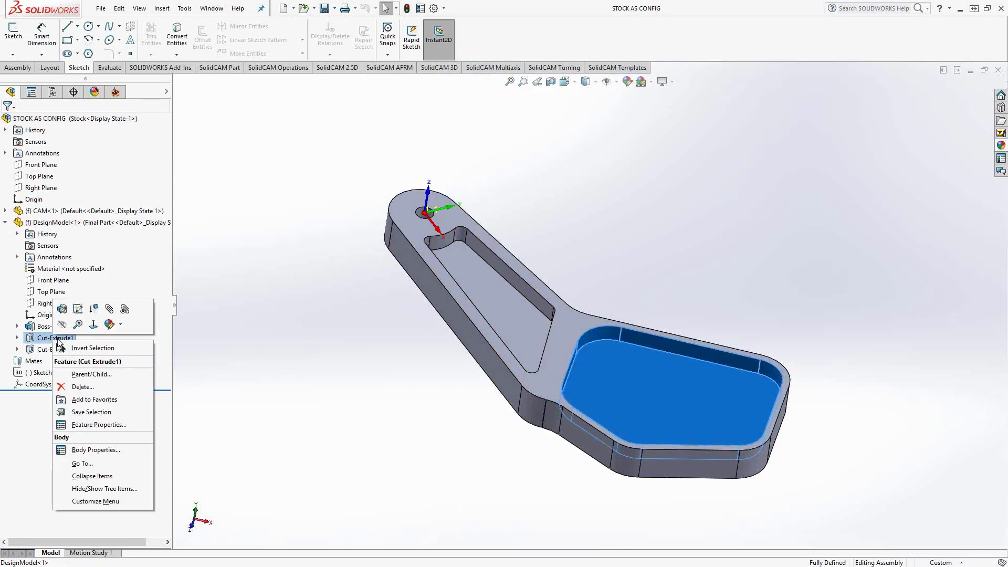
{"action": "key", "text": "Escape"}
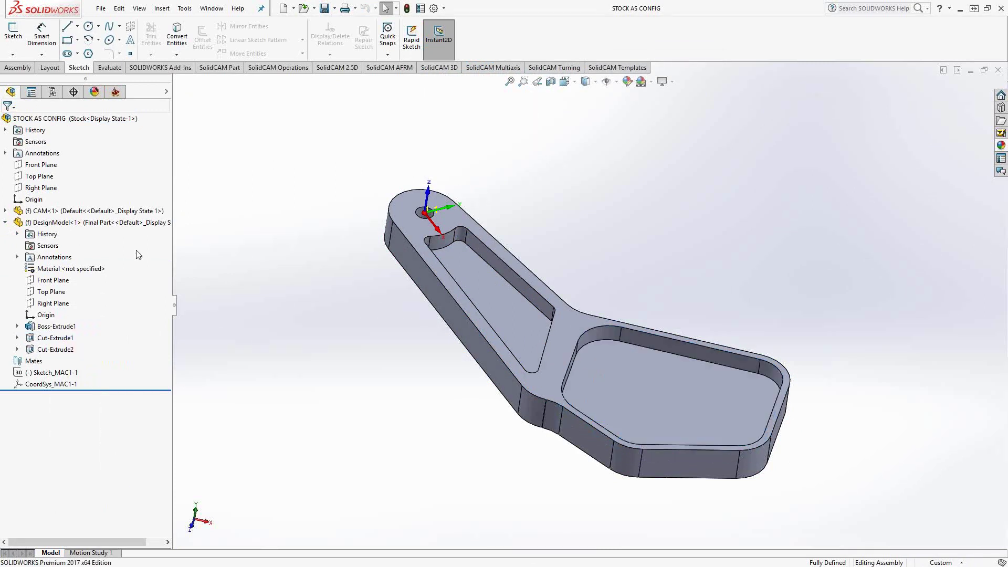
{"action": "right_click", "coordinate": [79, 222]}
{"action": "left_click", "coordinate": [108, 209]}
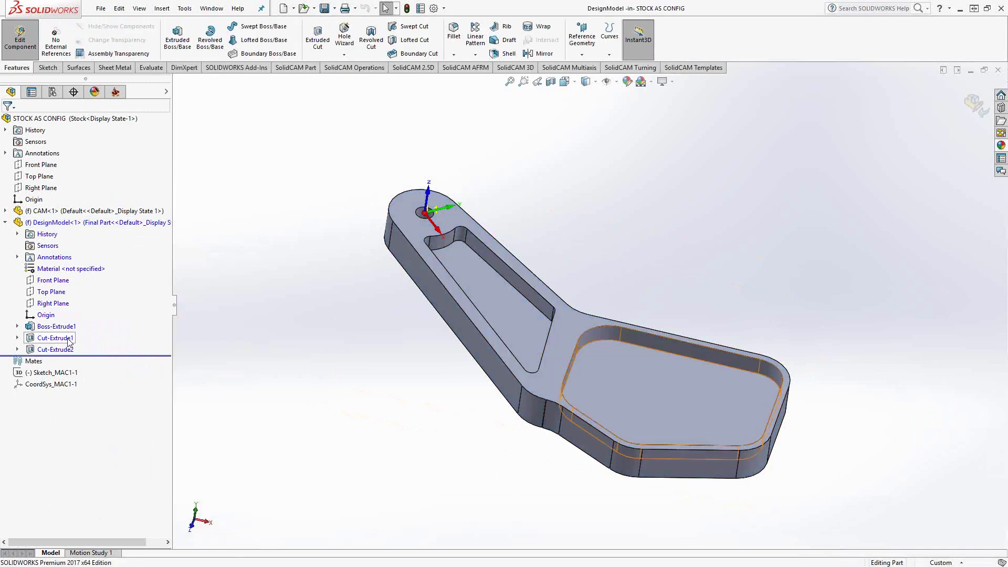
Step: Review how Cut-Extrude1 is suppressed in the Stock and Final Part configurations, and close the configuration table without changes
{"action": "right_click", "coordinate": [70, 339]}
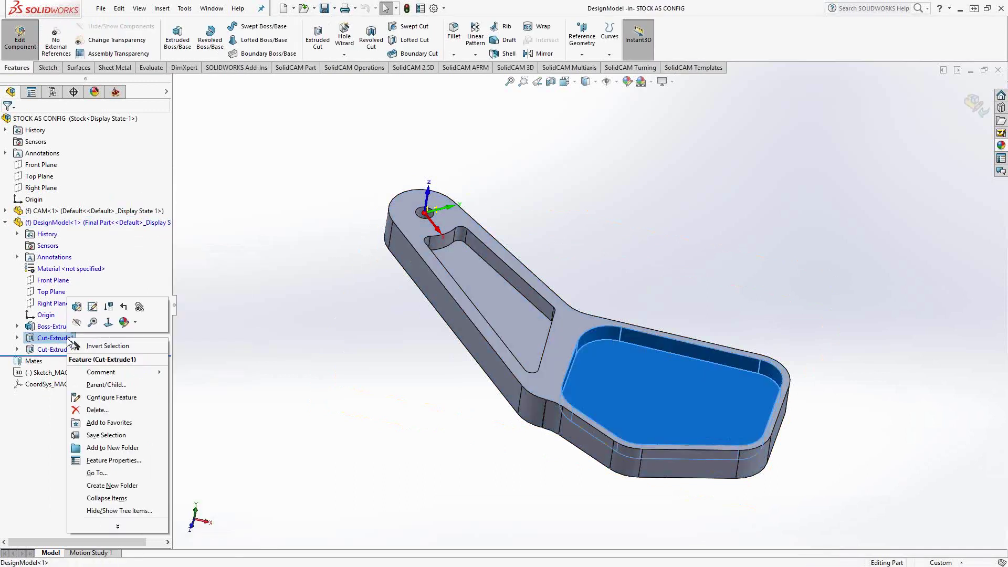
{"action": "left_click", "coordinate": [111, 397]}
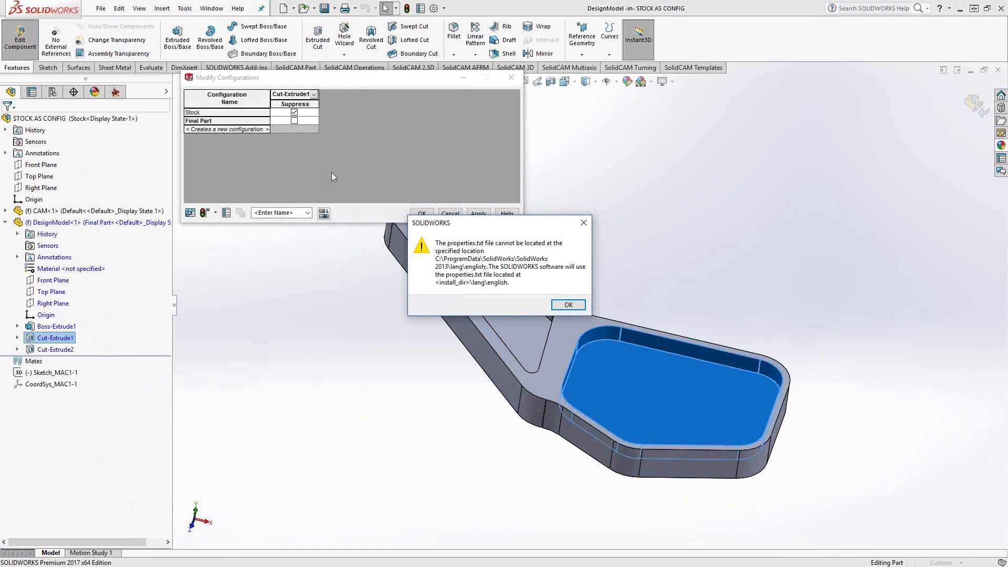
{"action": "left_click", "coordinate": [576, 304]}
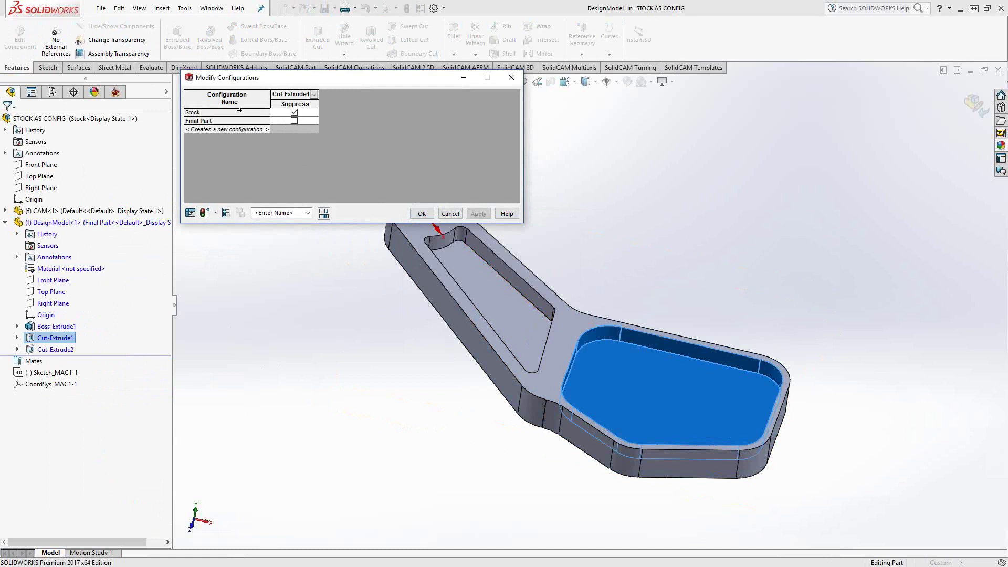
{"action": "left_click", "coordinate": [450, 213]}
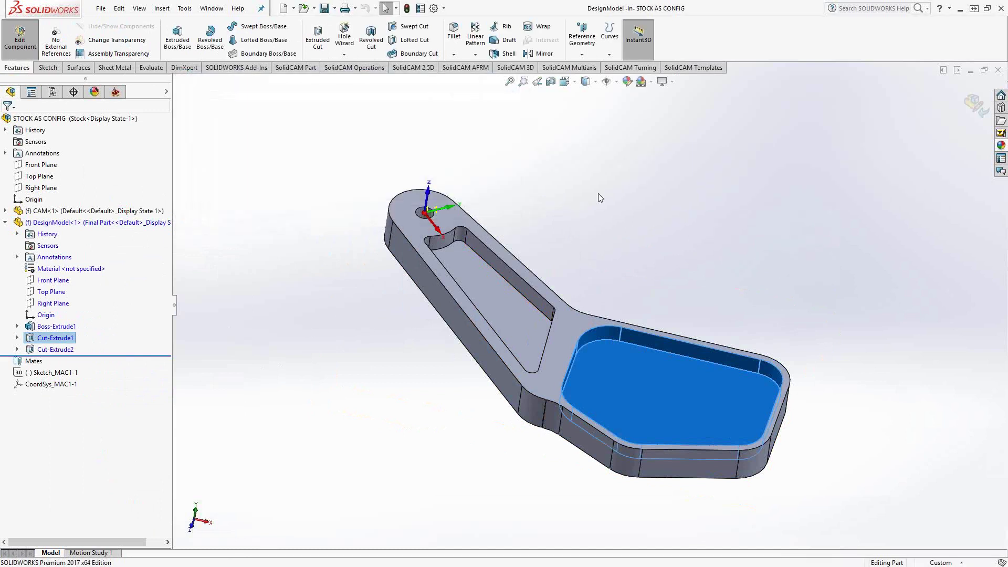
Step: Finish editing the DesignModel component and return to the SolidCAM manager tree of the CAM part
{"action": "key", "text": "Escape"}
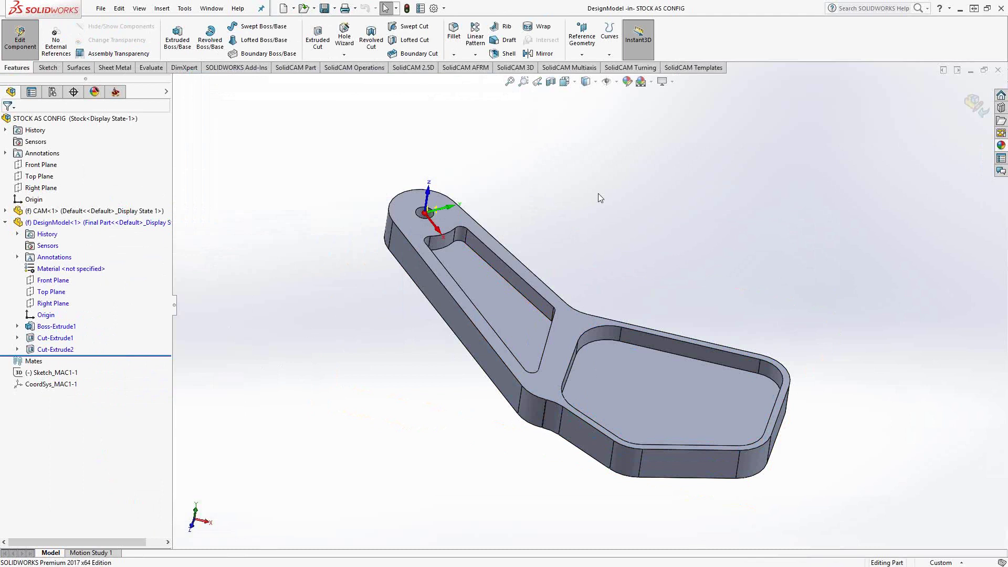
{"action": "left_click", "coordinate": [20, 37]}
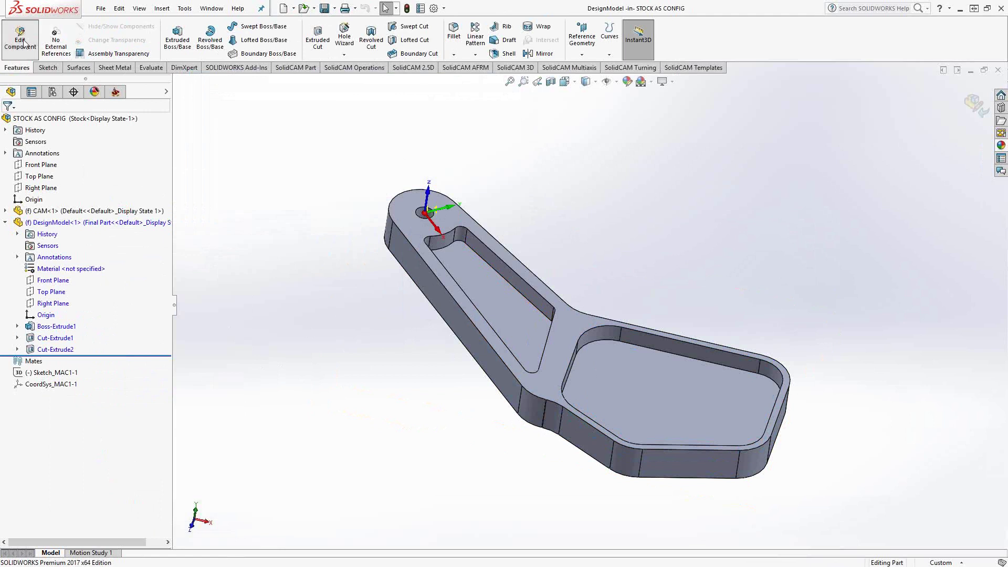
{"action": "left_click", "coordinate": [116, 94]}
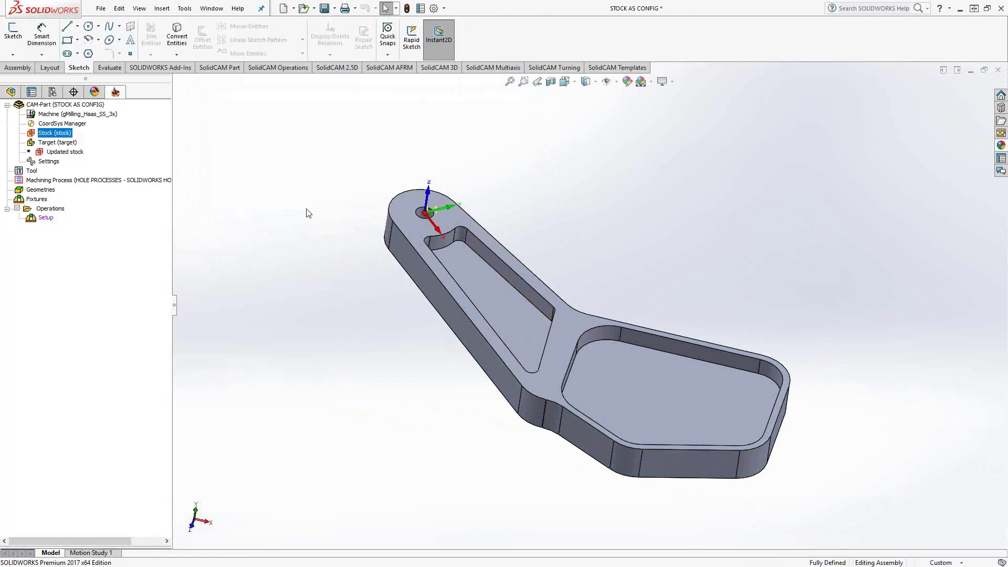